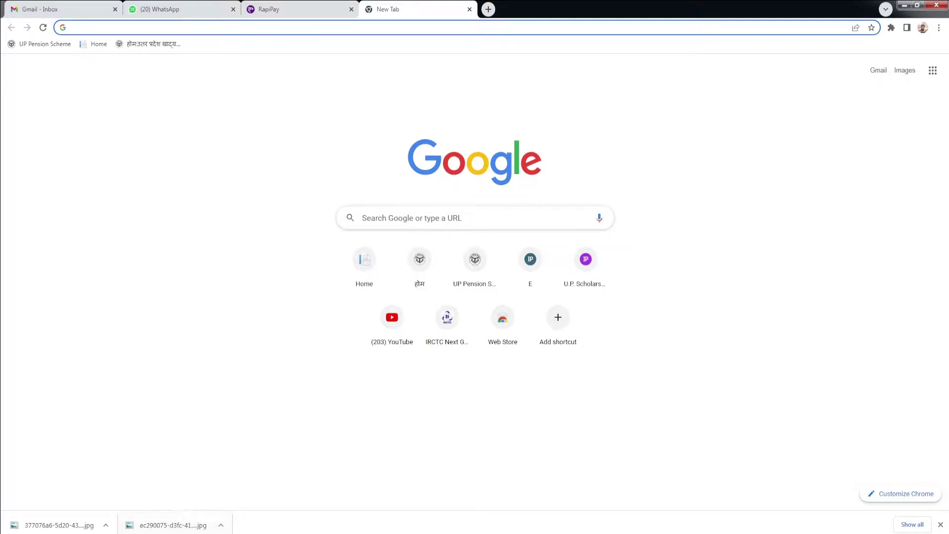
Search Google for edistrict, open the eDistrict UP portal and go to its e-District login page.
left_click(430, 220)
type("EDistrict")
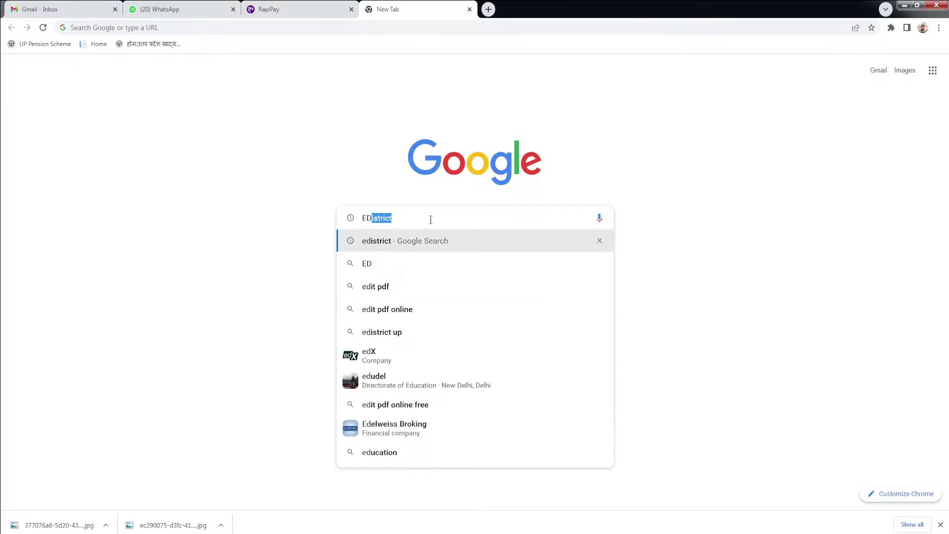
left_click(414, 241)
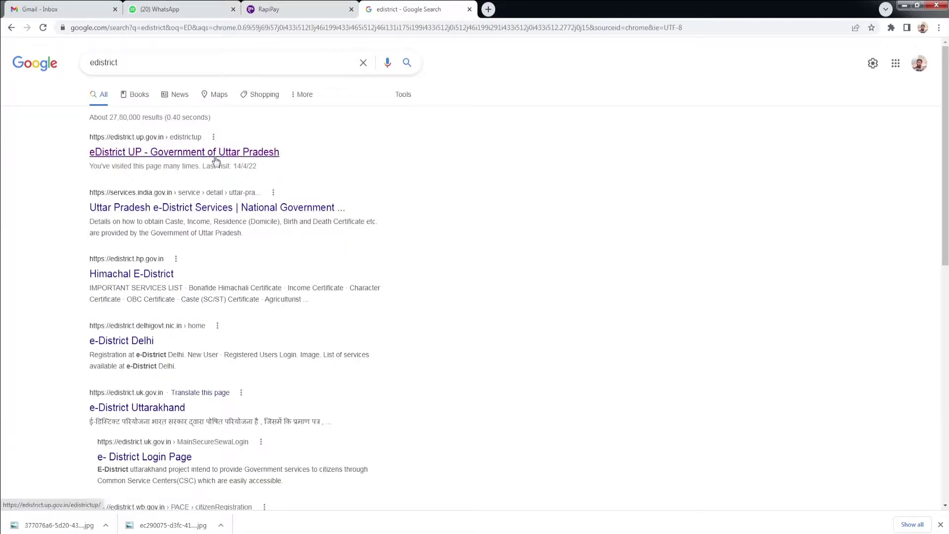
left_click(215, 153)
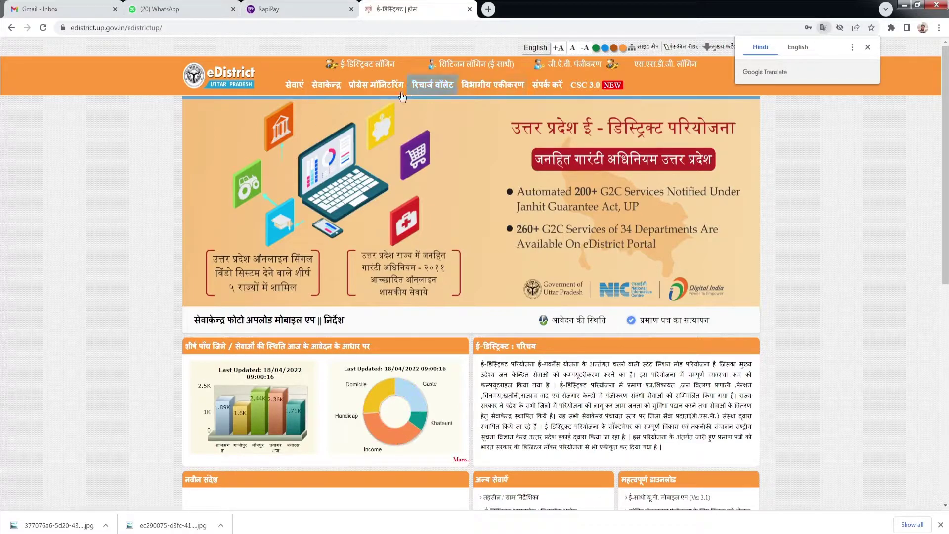
left_click(372, 68)
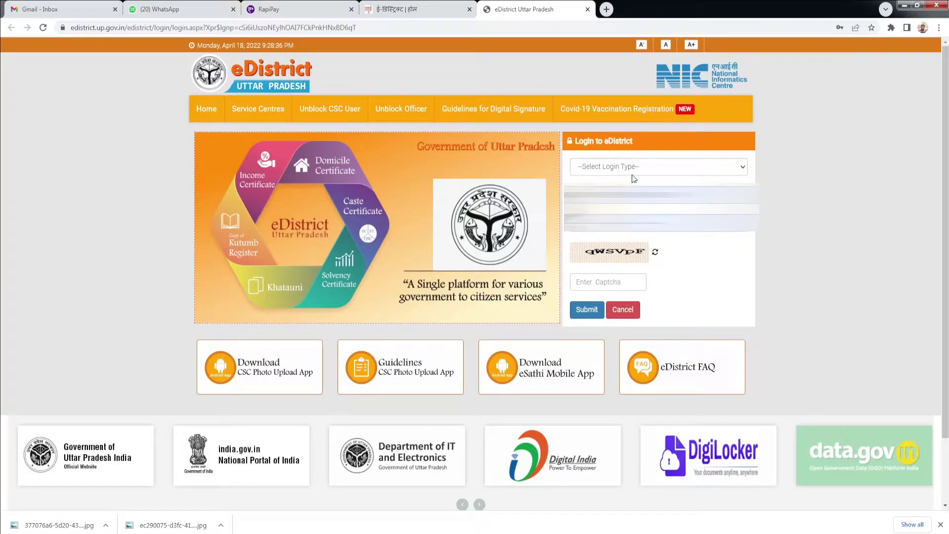
Log in with the Csc/eDistrict User login type, filling in the captcha code.
left_click(630, 170)
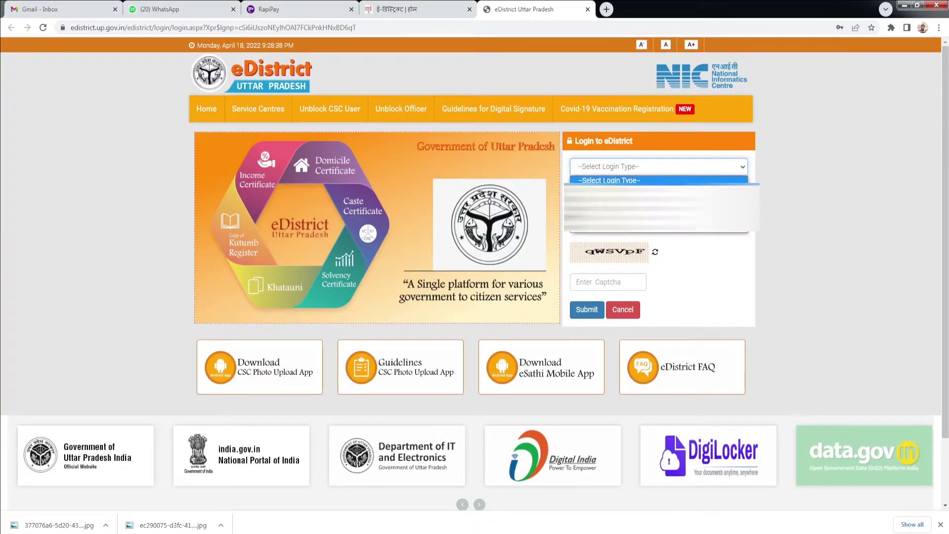
left_click(642, 218)
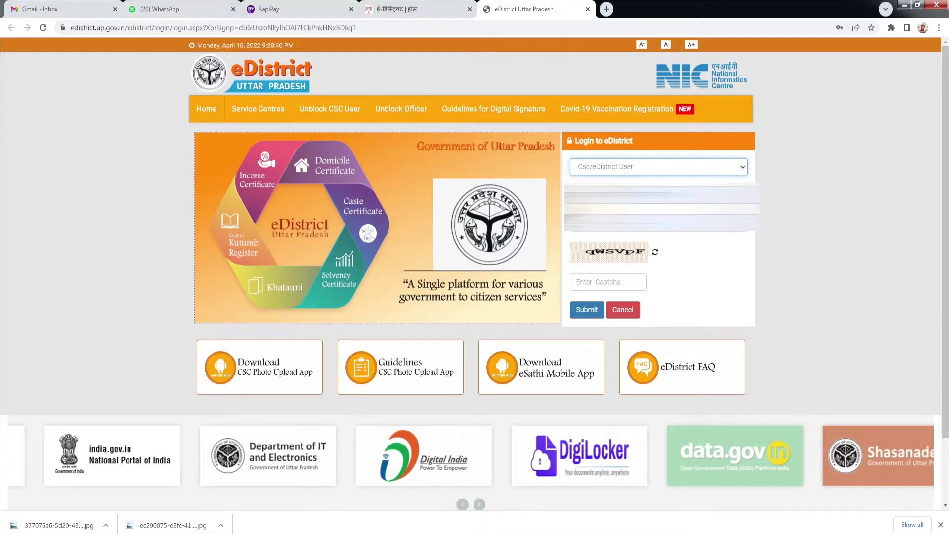
left_click(603, 288)
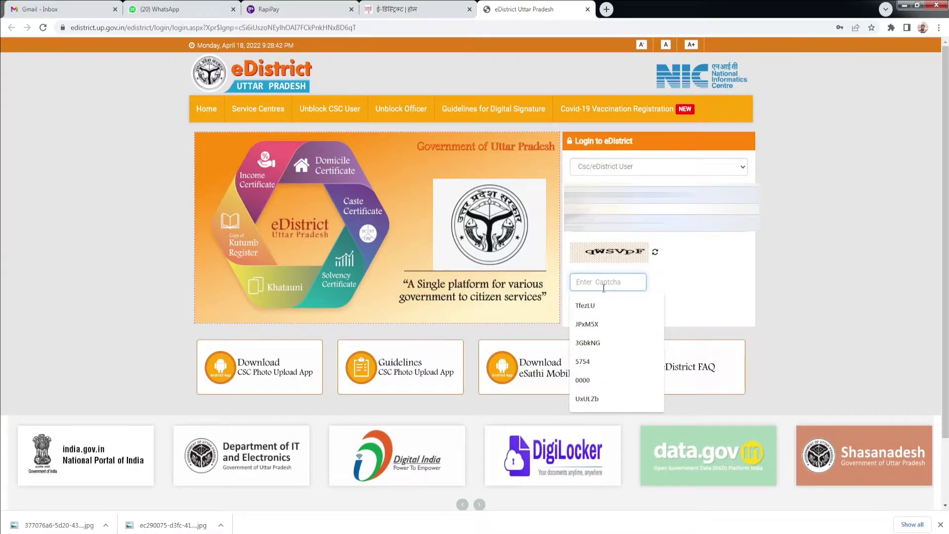
type("q")
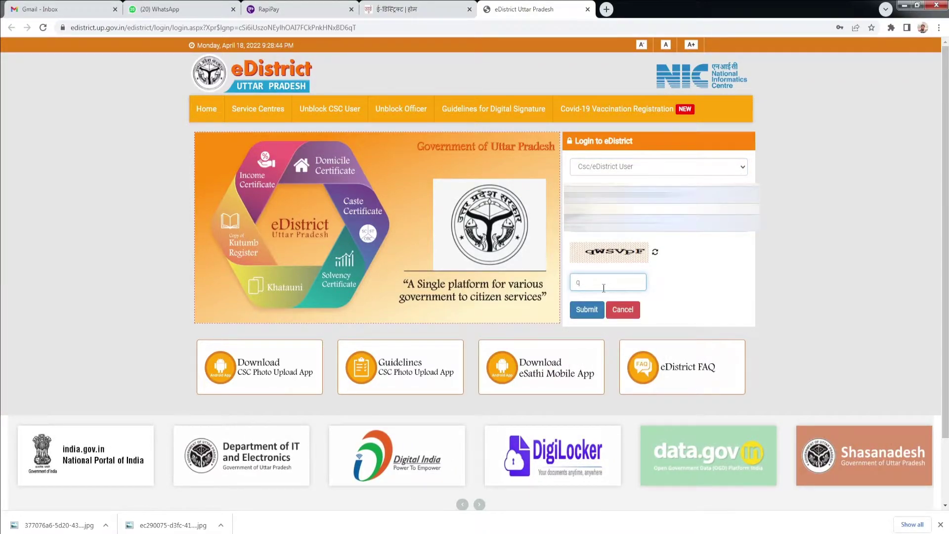
type("W")
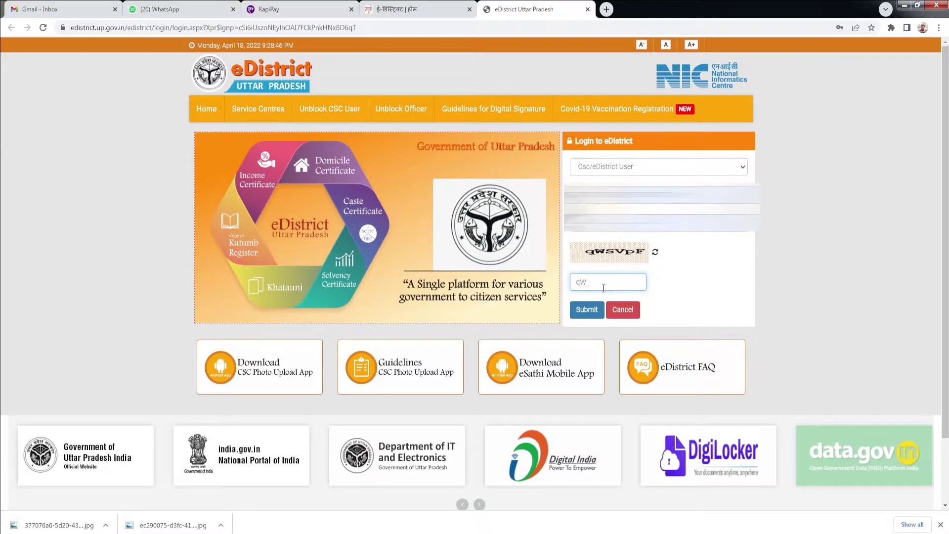
type("SVpF")
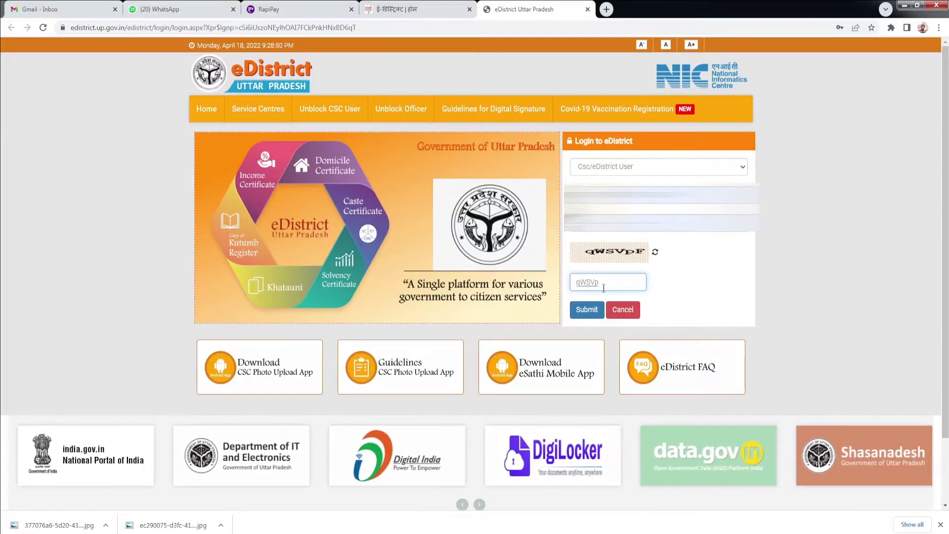
left_click(587, 312)
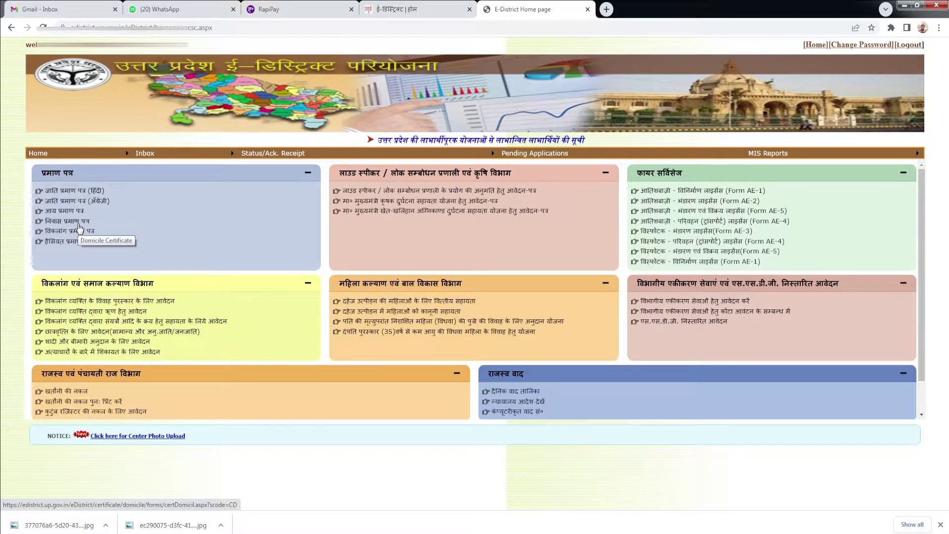
Open the domicile certificate application and fill in the applicant's name in Hindi and English and the father's and mother's names.
left_click(79, 226)
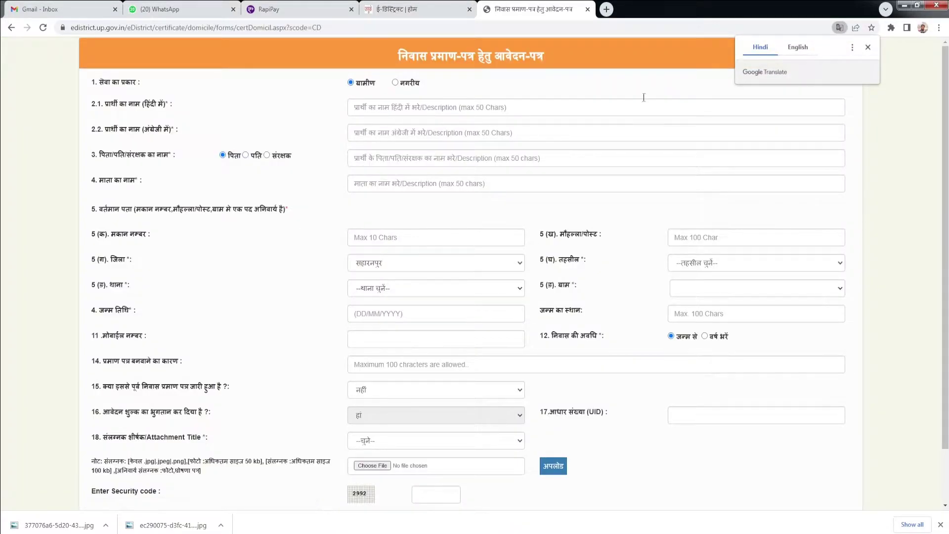
left_click(868, 49)
left_click(457, 107)
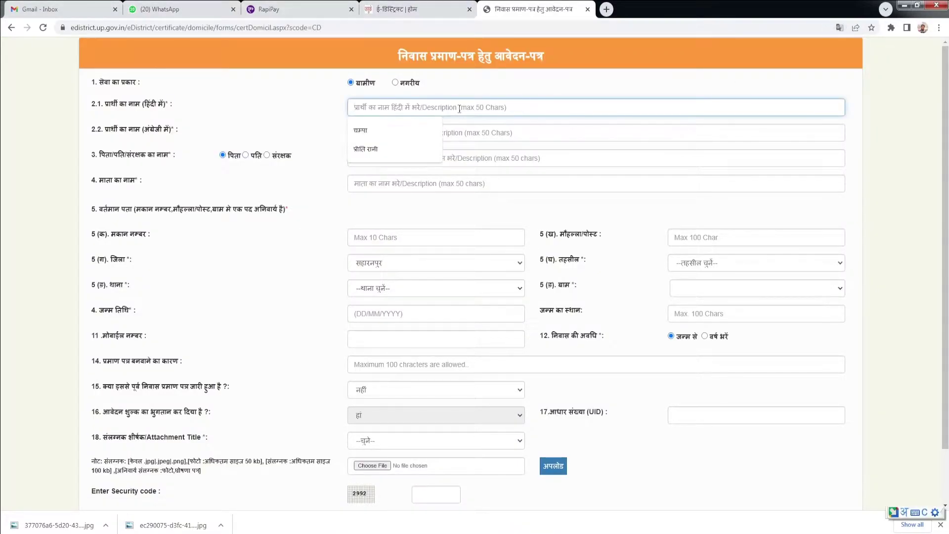
left_click(400, 146)
left_click(414, 130)
left_click(411, 154)
left_click(412, 163)
left_click(386, 199)
left_click(415, 184)
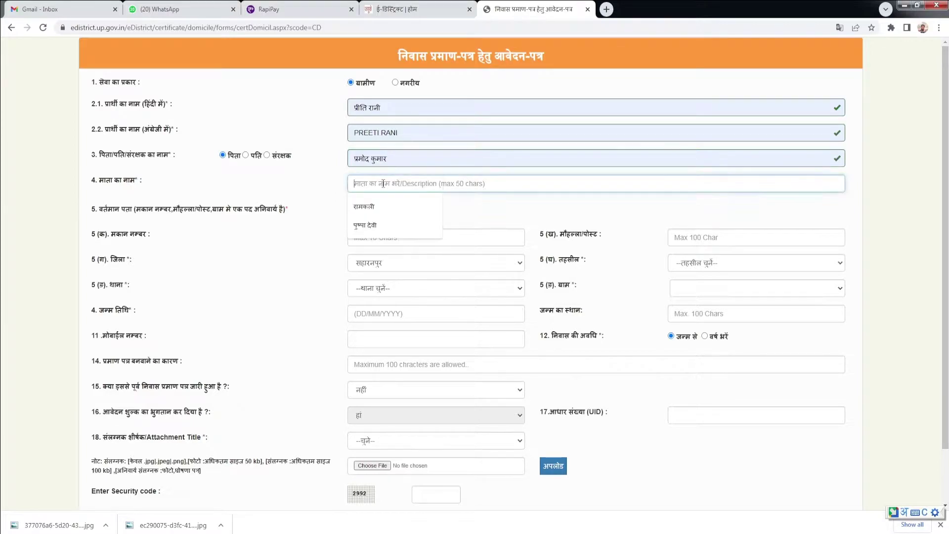
left_click(420, 224)
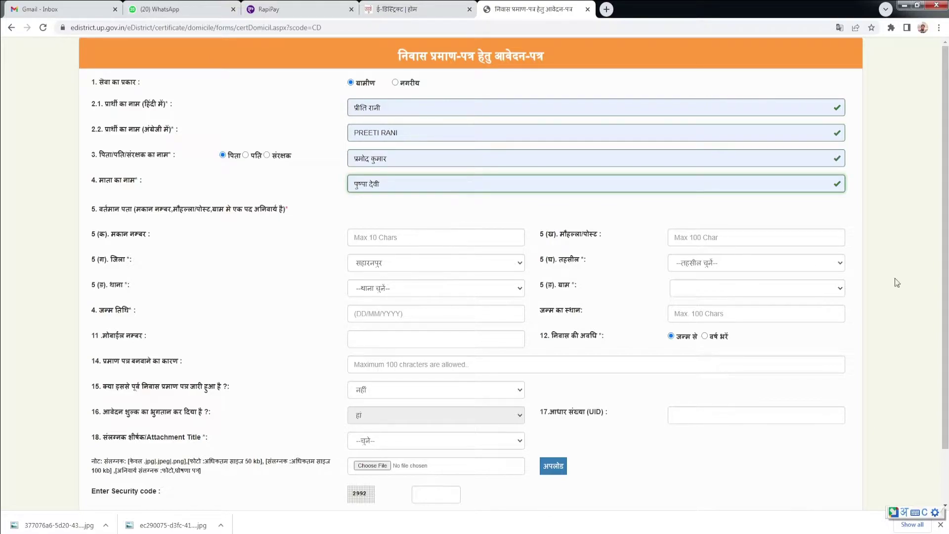
Fill in the applicant's locality/post and select the tehsil and police station of the current address.
left_click_drag(947, 285, 947, 299)
left_click(752, 220)
left_click(722, 244)
left_click(707, 246)
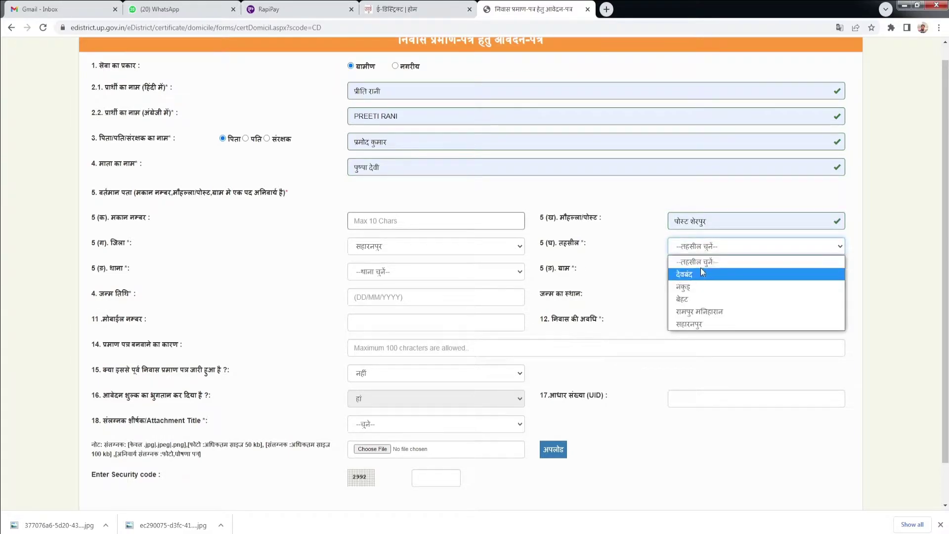
left_click(699, 311)
left_click(593, 271)
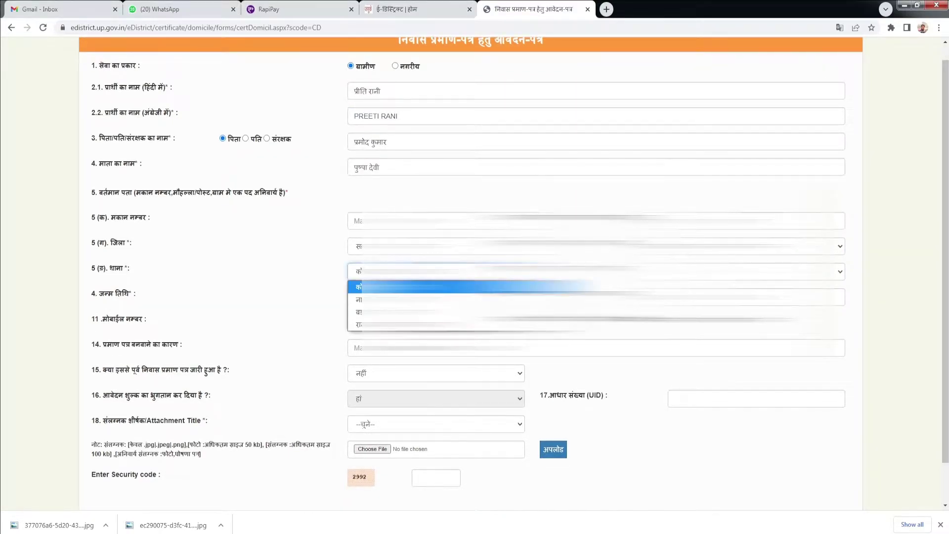
left_click(420, 322)
Select the applicant's village in the current address.
left_click(835, 271)
scroll(737, 425, "down", 10)
scroll(749, 466, "down", 5)
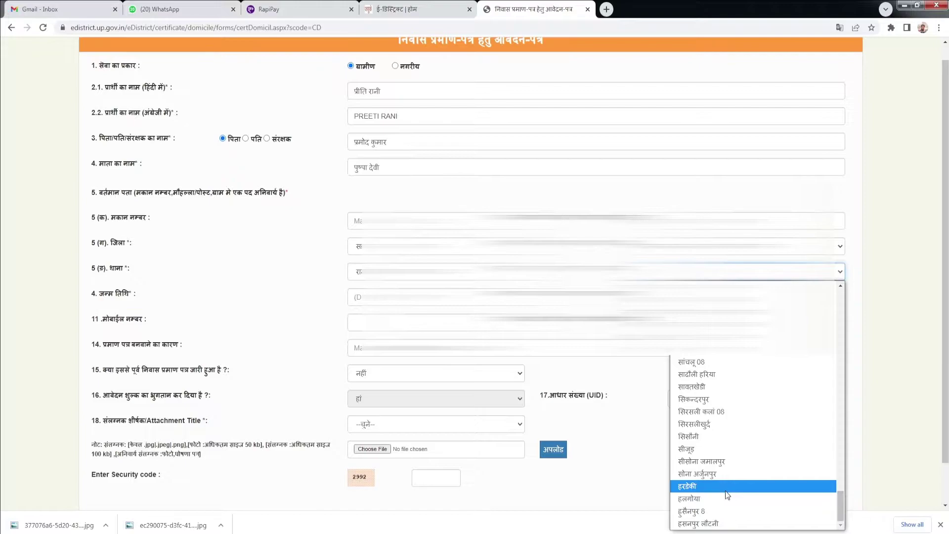
scroll(737, 462, "up", 3)
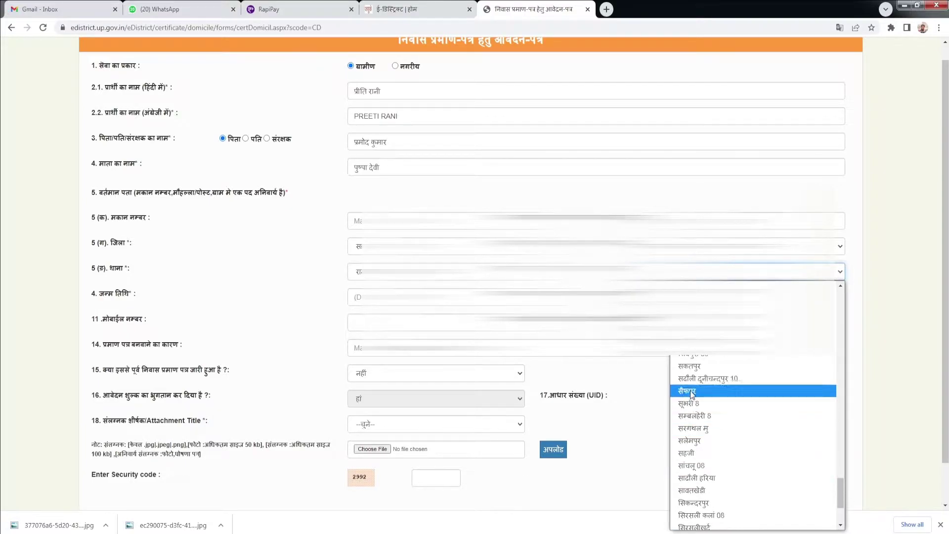
scroll(695, 366, "up", 3)
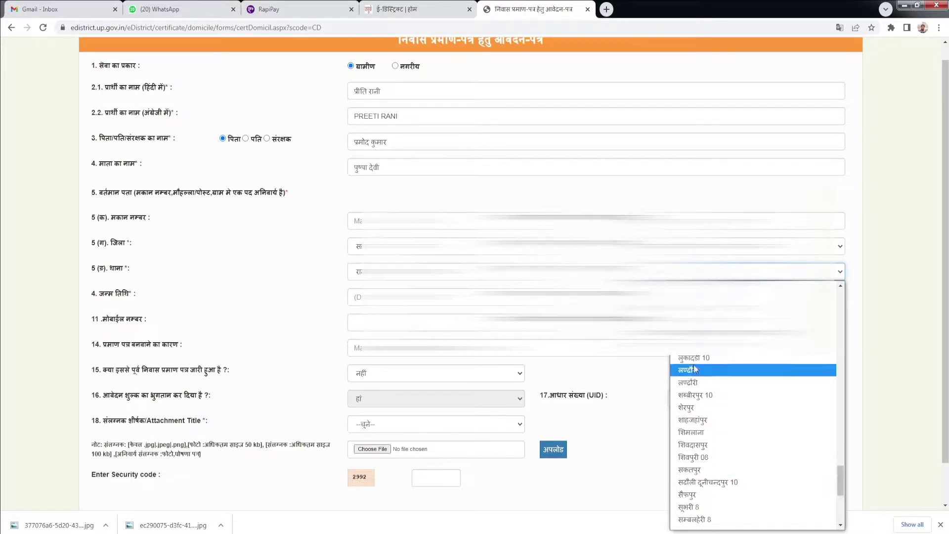
left_click(698, 408)
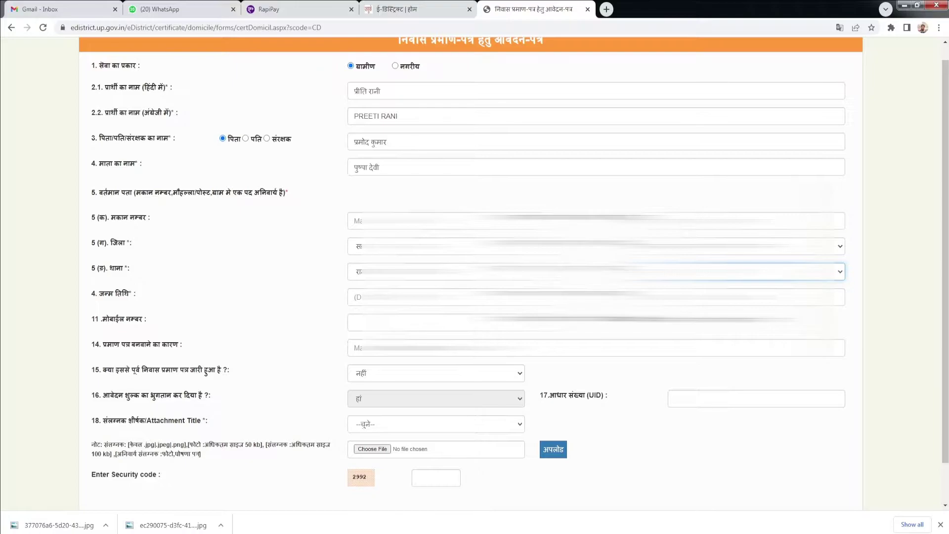
Pick the applicant's date of birth and fill in the place of birth in Hindi.
left_click(593, 297)
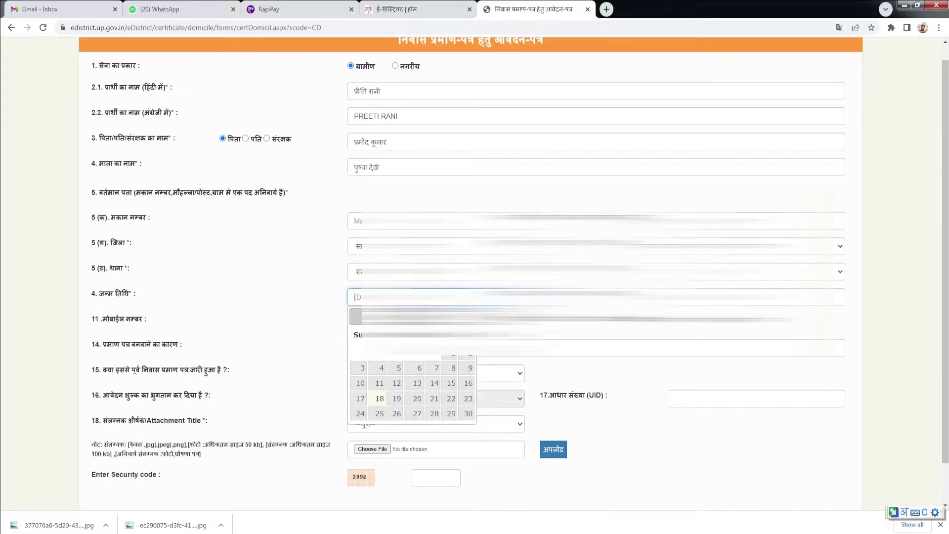
left_click(430, 316)
scroll(429, 366, "up", 1)
scroll(430, 366, "up", 1)
left_click(429, 485)
left_click(390, 316)
left_click(385, 358)
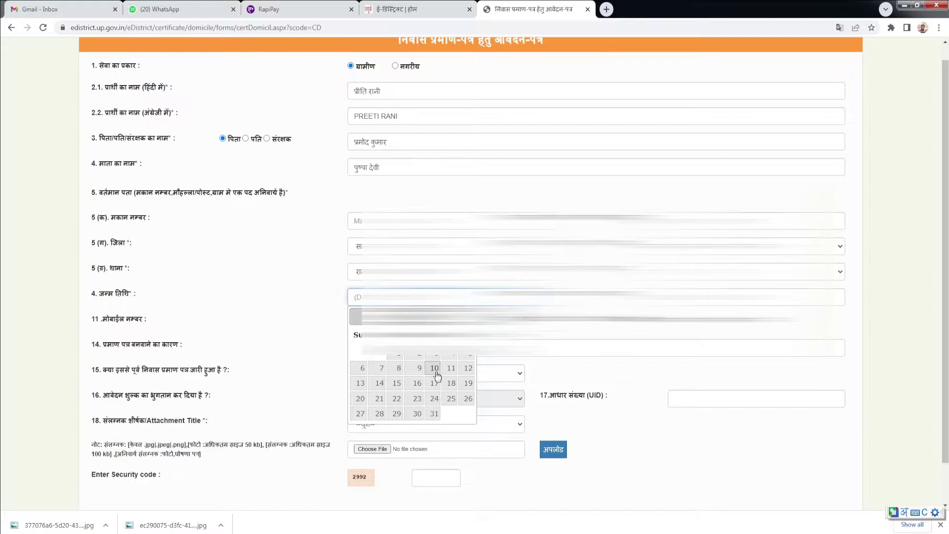
left_click(397, 383)
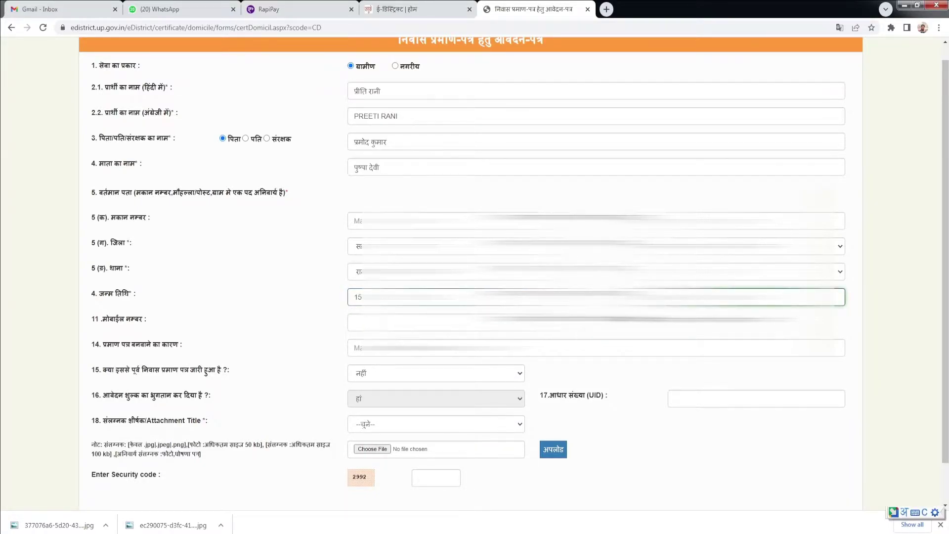
key("Tab")
type("SHERPUR")
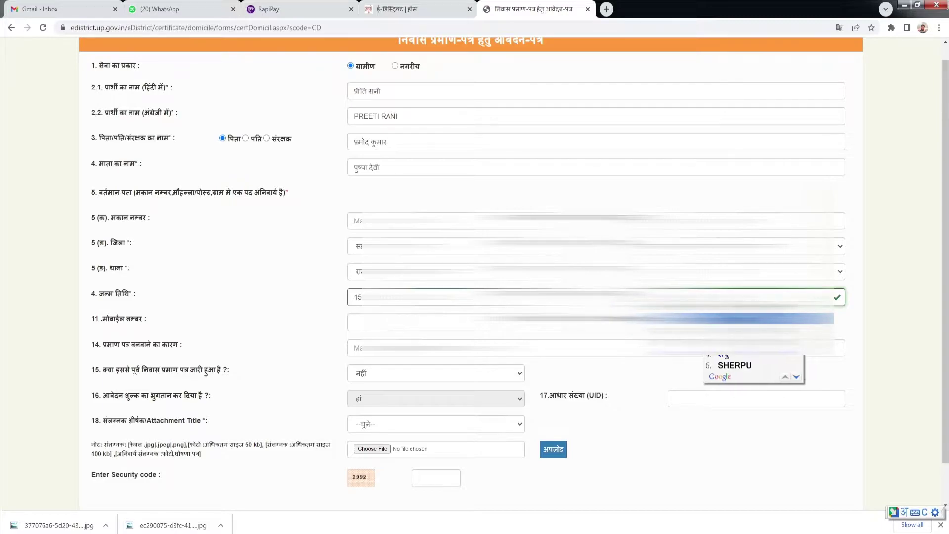
key("Return")
Fill in the applicant's mobile number and the reason for the certificate using the saved entries.
left_click(355, 322)
left_click(390, 369)
left_click(473, 348)
left_click(474, 378)
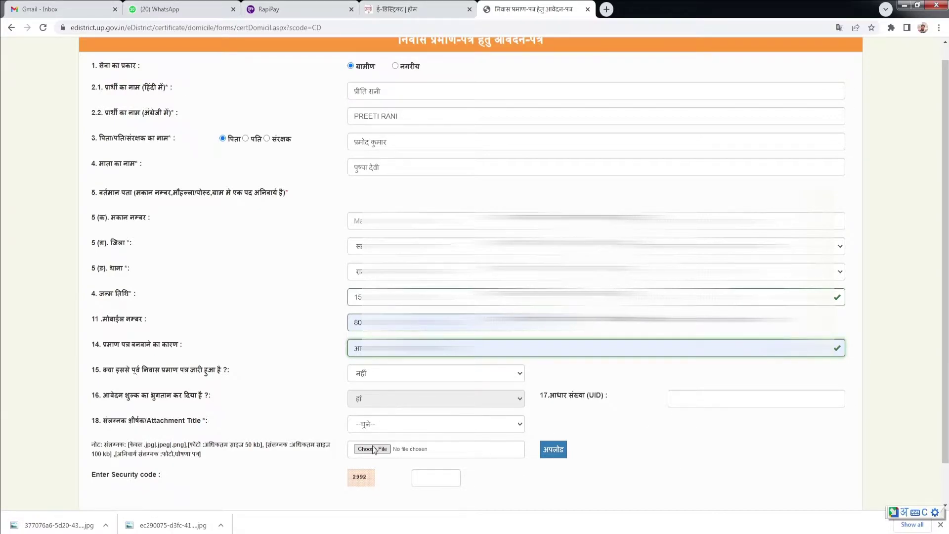
Set the attachment title to फोटो and upload the applicant's photo file 1b.
left_click(384, 424)
left_click(426, 449)
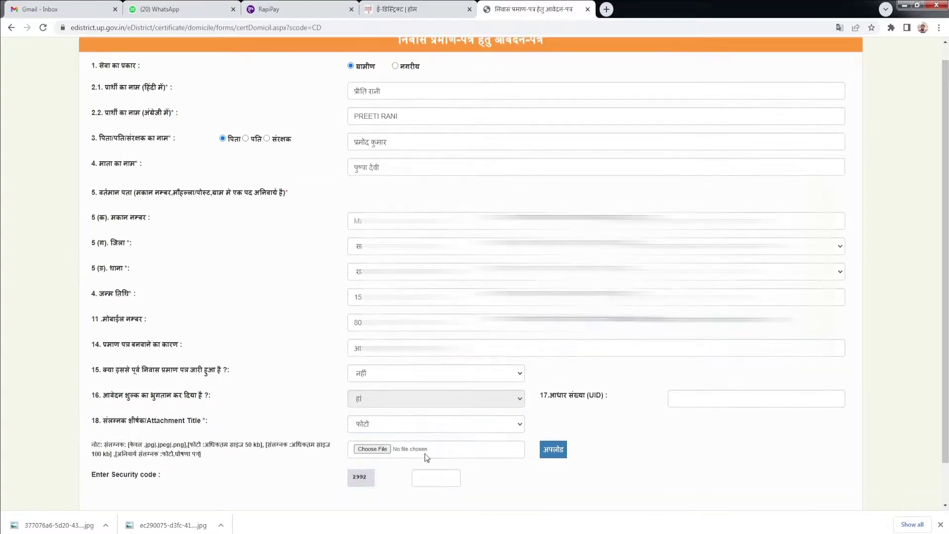
left_click(392, 385)
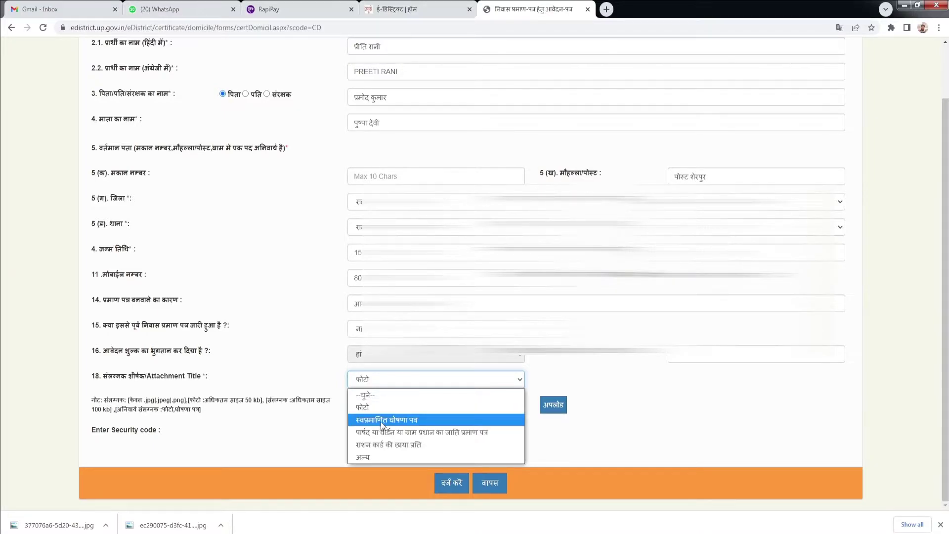
left_click(381, 408)
left_click(373, 404)
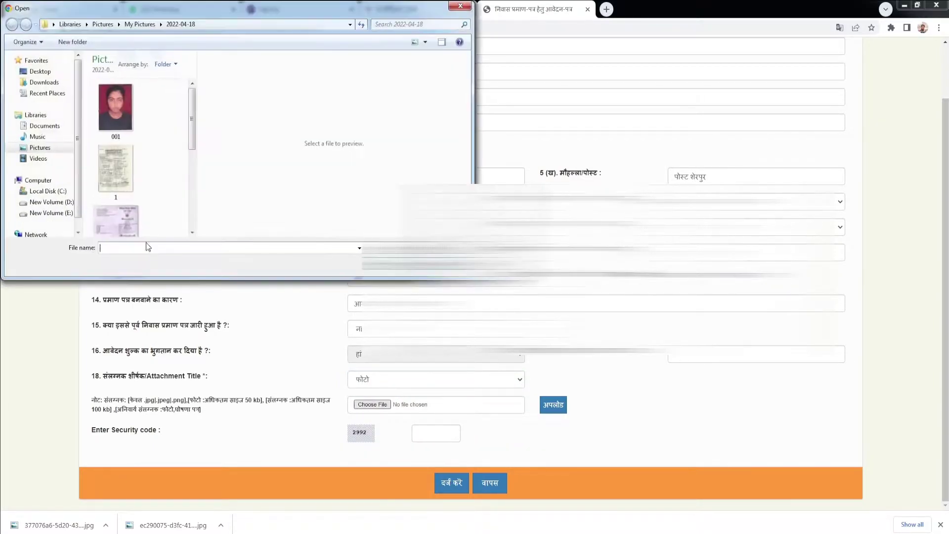
scroll(188, 218, "down", 5)
left_click(121, 158)
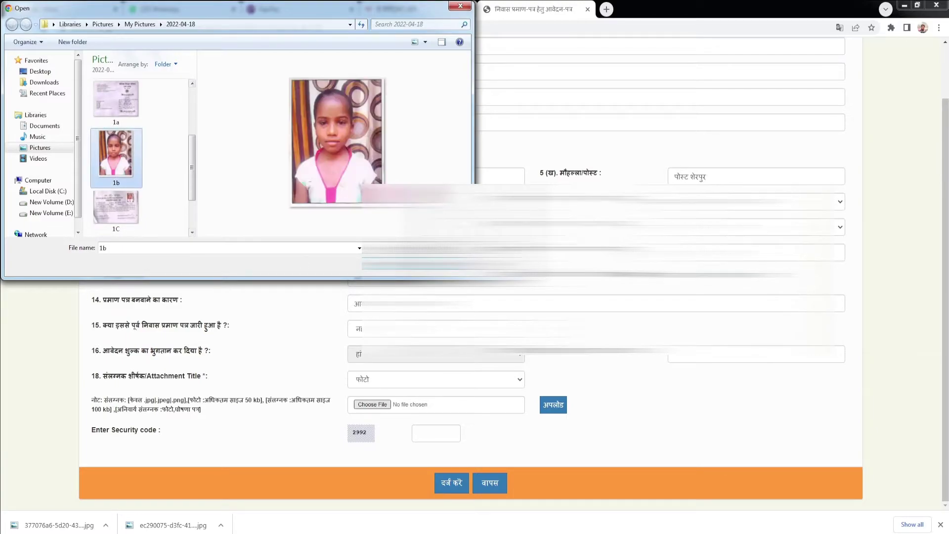
double_click(121, 158)
left_click(548, 409)
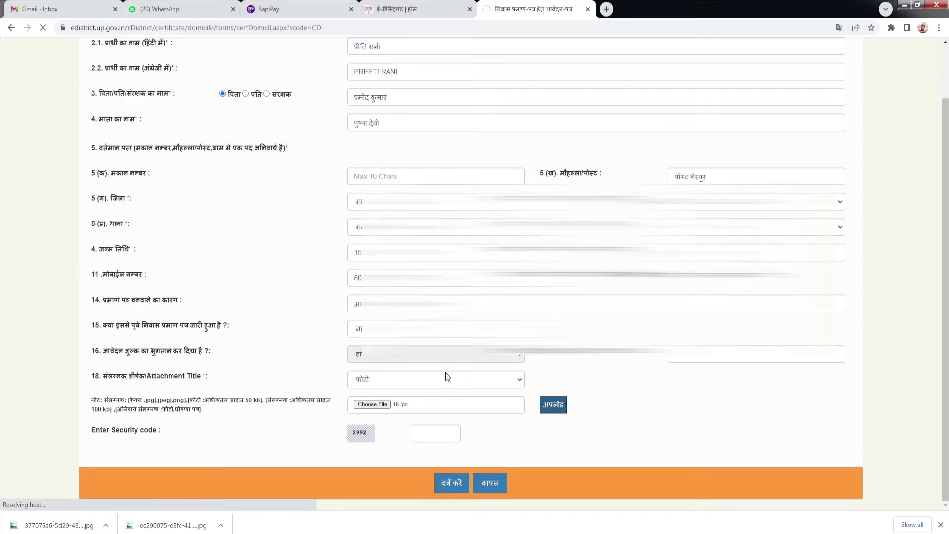
Set the attachment title to स्वप्रमाणित घोषणा पत्र and upload the self-declaration image.
left_click(390, 379)
left_click(388, 419)
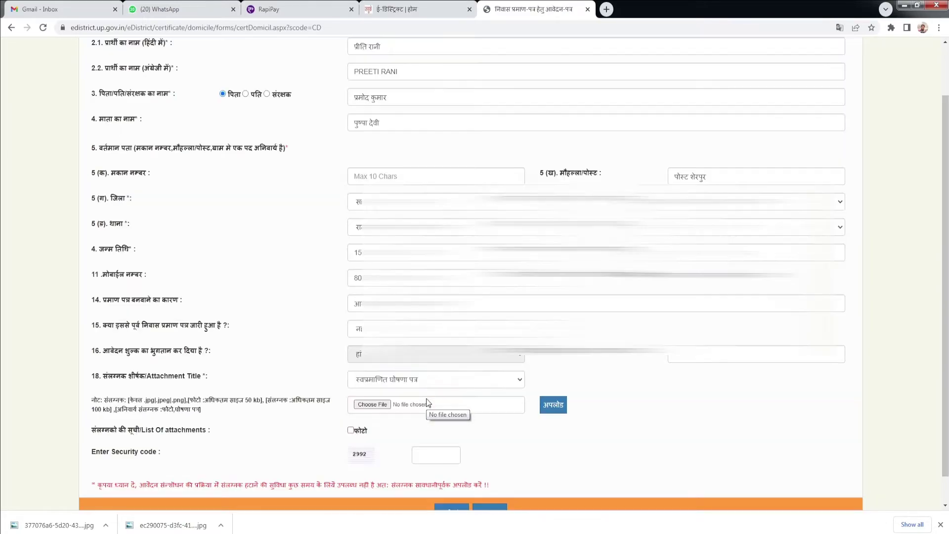
left_click(371, 405)
scroll(148, 207, "down", 3)
double_click(138, 206)
left_click(552, 409)
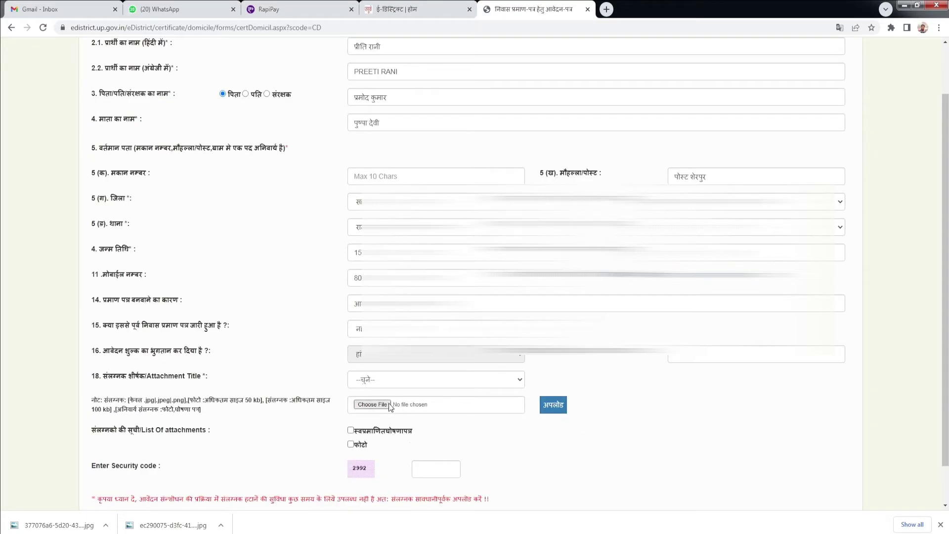
Set the attachment title to अन्य and enter आधार कार्ड as its name in Hindi.
left_click(391, 381)
left_click(375, 456)
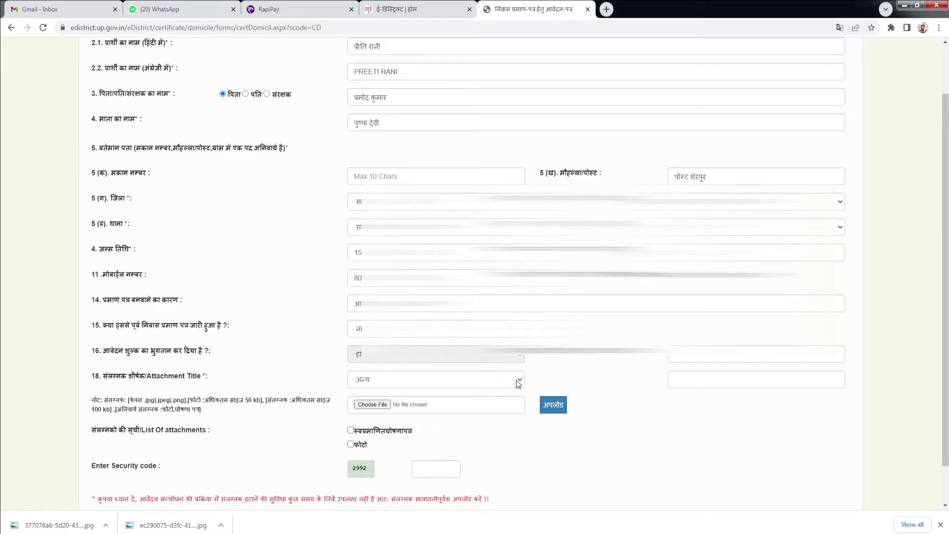
left_click(756, 379)
type("aadhar ")
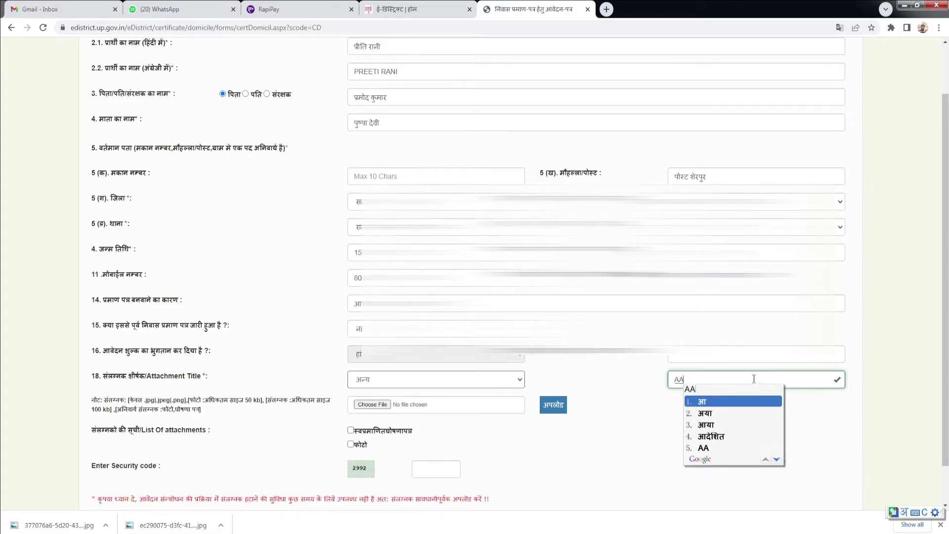
type("card")
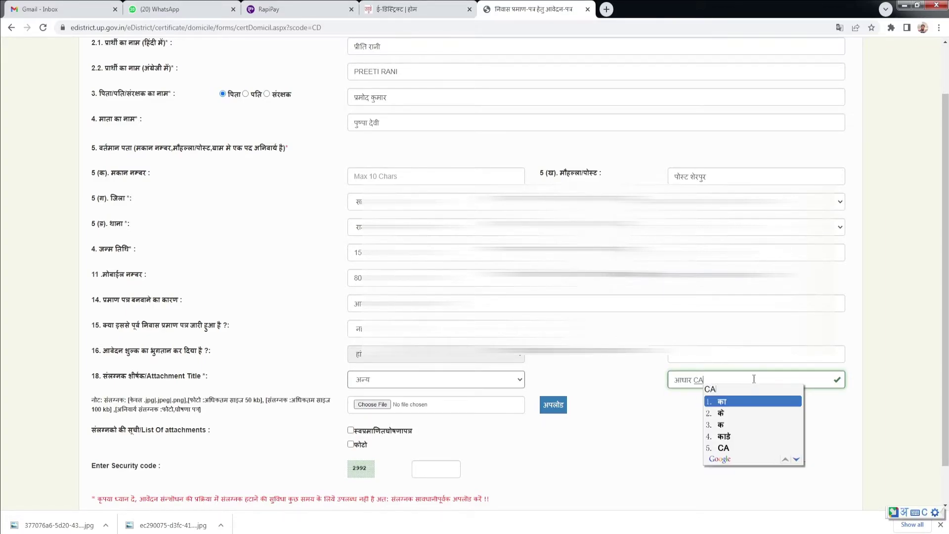
Choose the Aadhaar card image from the Desktop folder and upload it as the attachment.
left_click(372, 405)
left_click(39, 71)
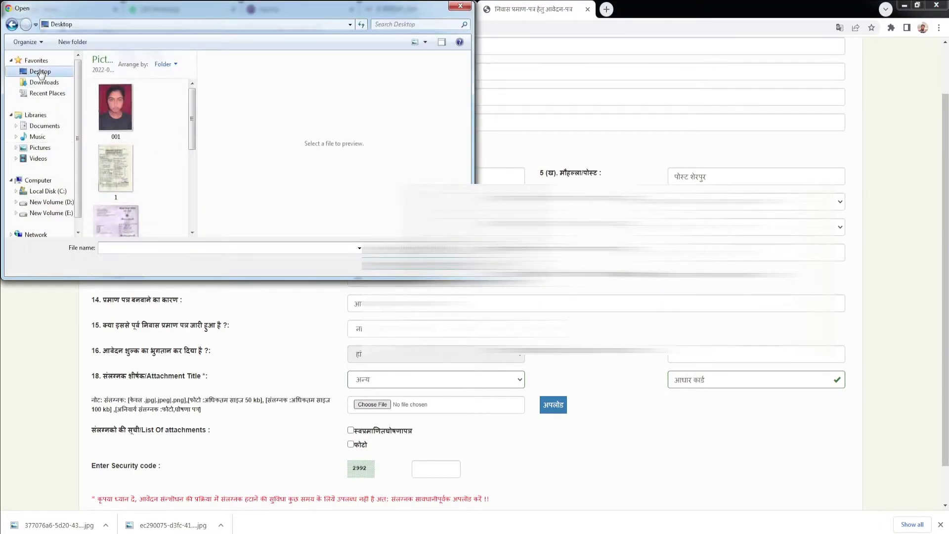
scroll(194, 214, "down", 3)
scroll(195, 213, "down", 5)
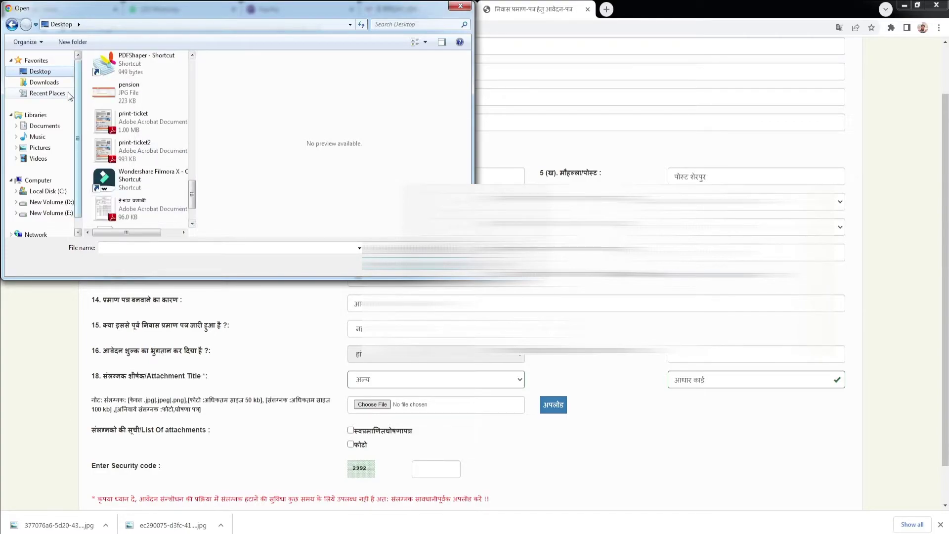
scroll(193, 223, "down", 5)
left_click(117, 202)
left_click(395, 267)
left_click(553, 404)
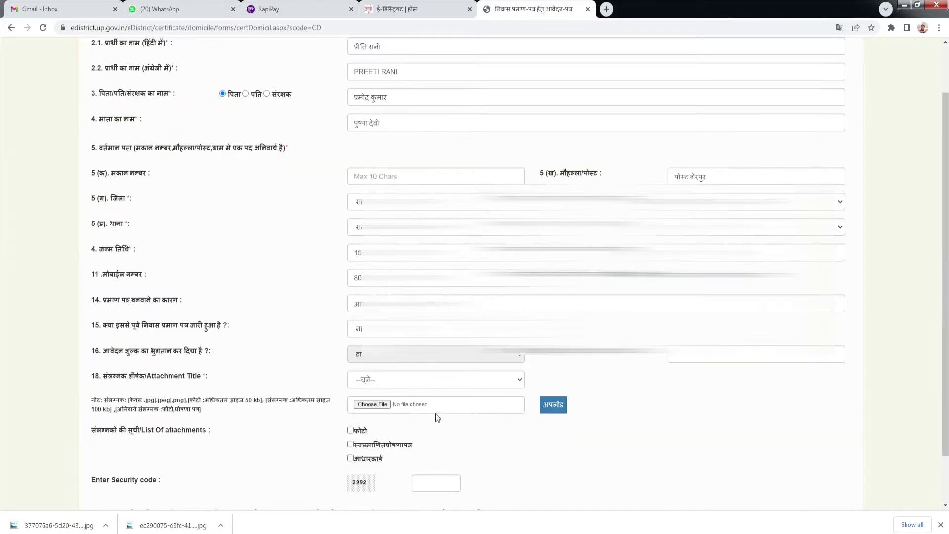
Set the attachment title to अन्य again and enter टी सी as its name in Hindi.
left_click(384, 381)
left_click(390, 453)
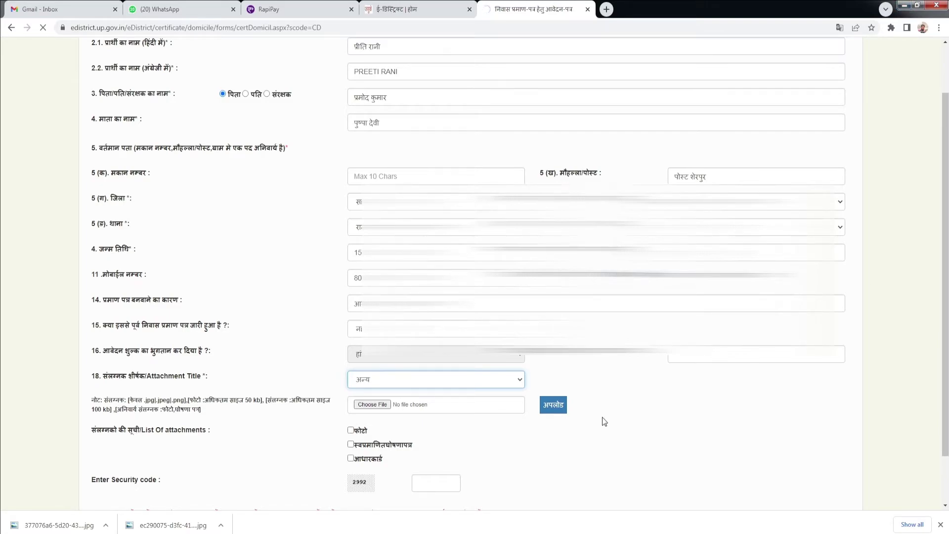
left_click(940, 525)
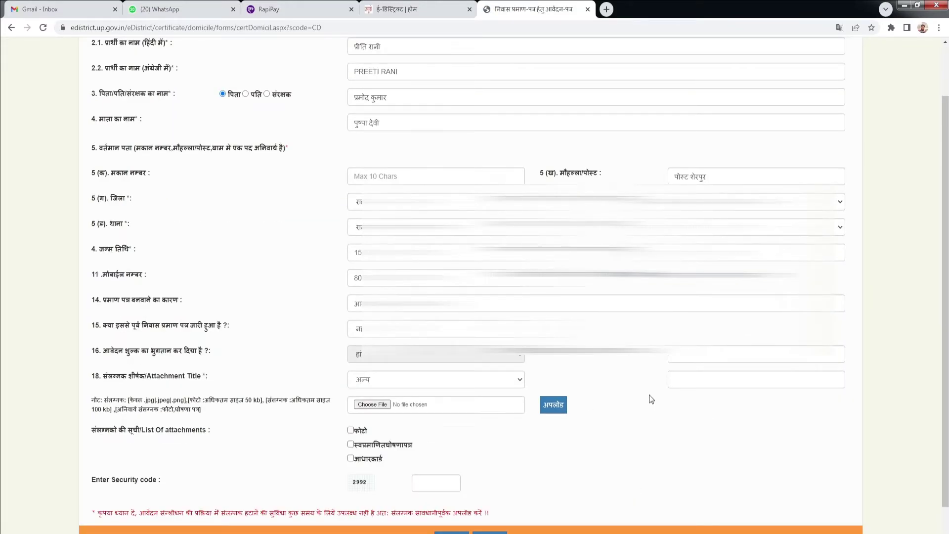
left_click(689, 381)
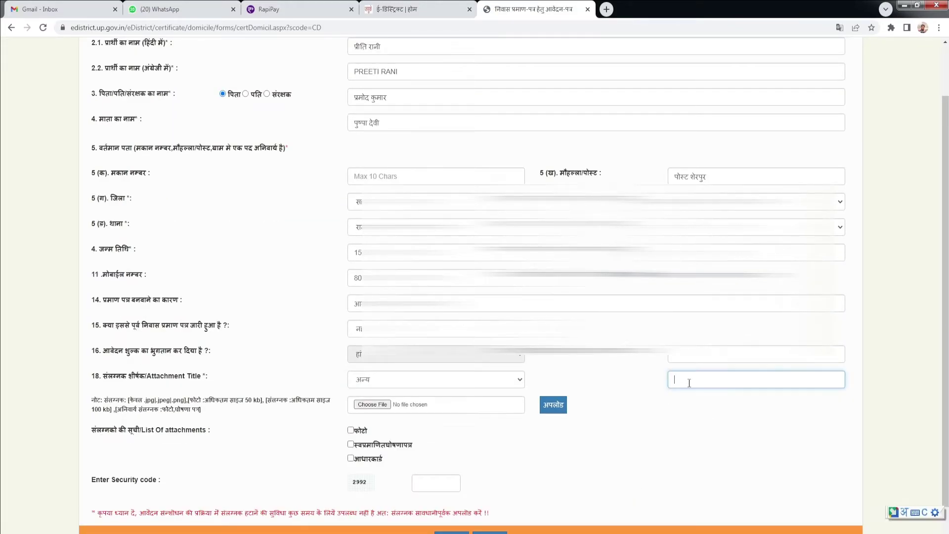
type("ti")
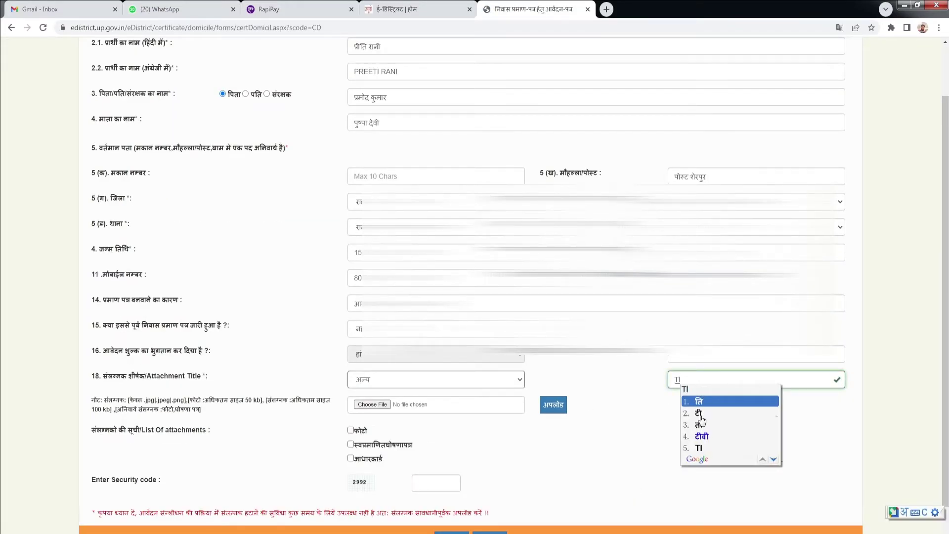
left_click(700, 419)
type("si")
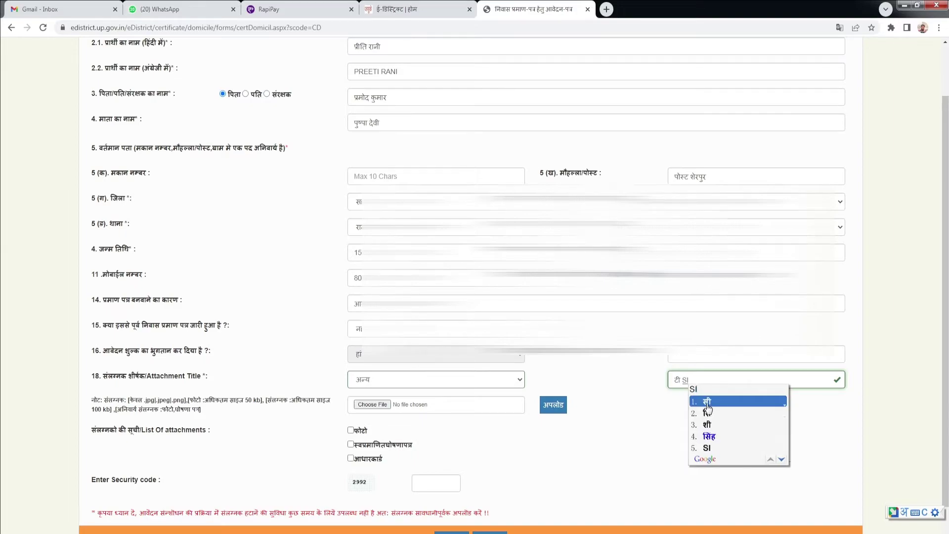
left_click(701, 415)
Choose image file 1 from the 2022-04-18 pictures folder and upload it as the टी सी attachment.
left_click(372, 405)
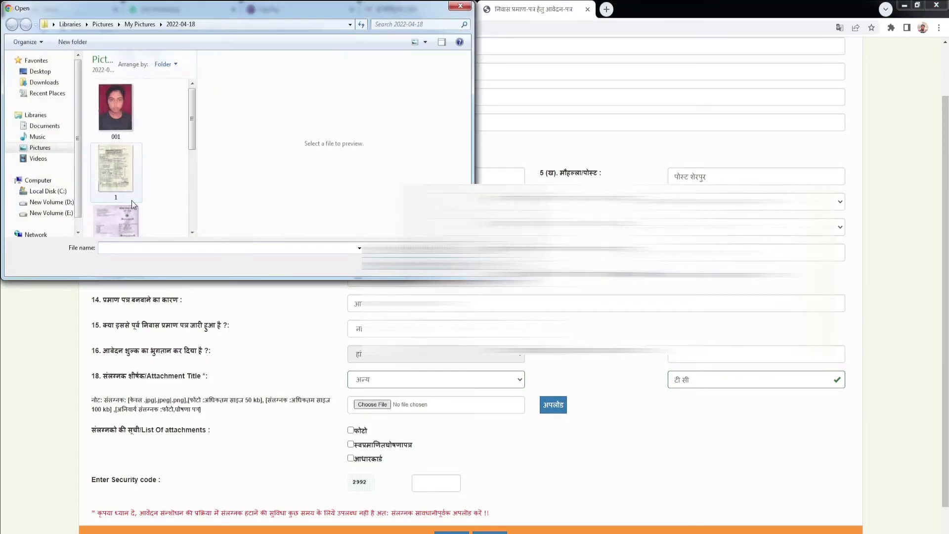
left_click(138, 189)
key("Return")
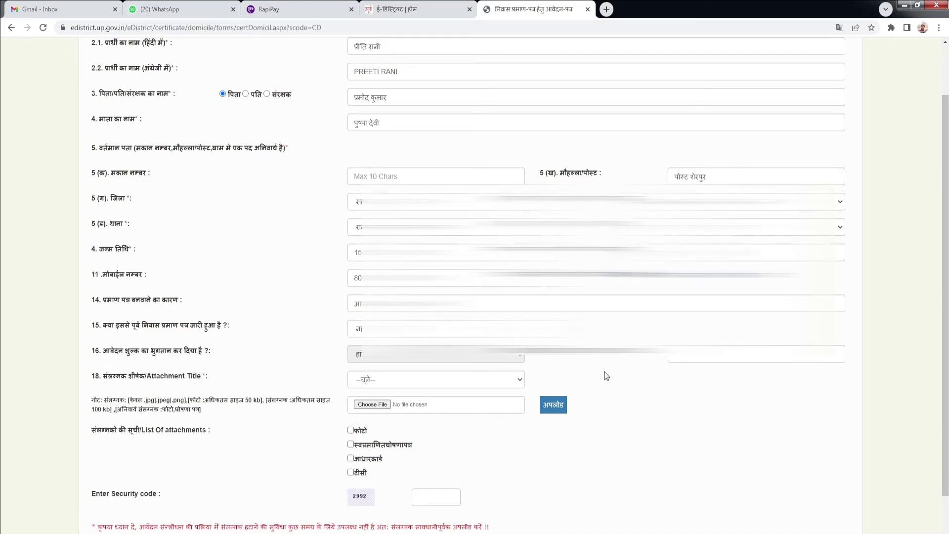
Enter the displayed security code in English digits and submit the domicile certificate form.
left_click(448, 506)
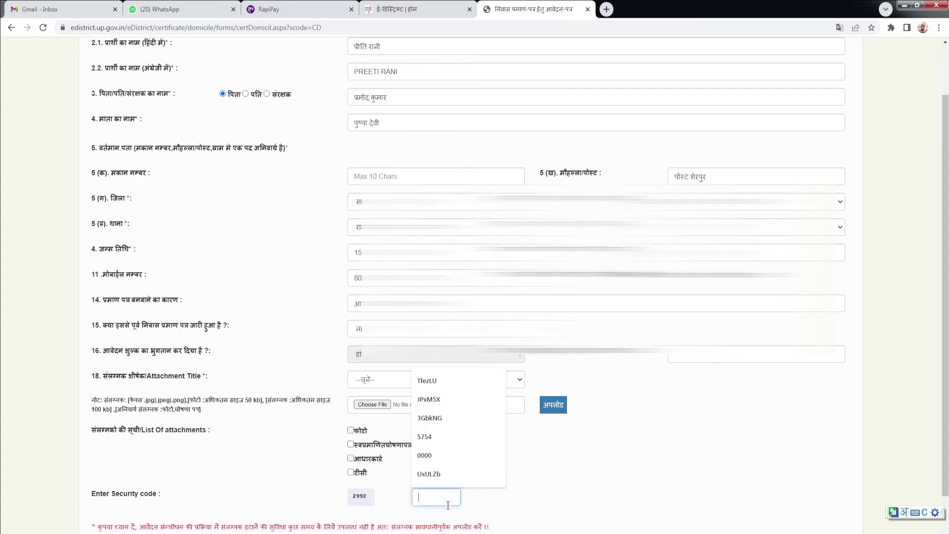
type("29")
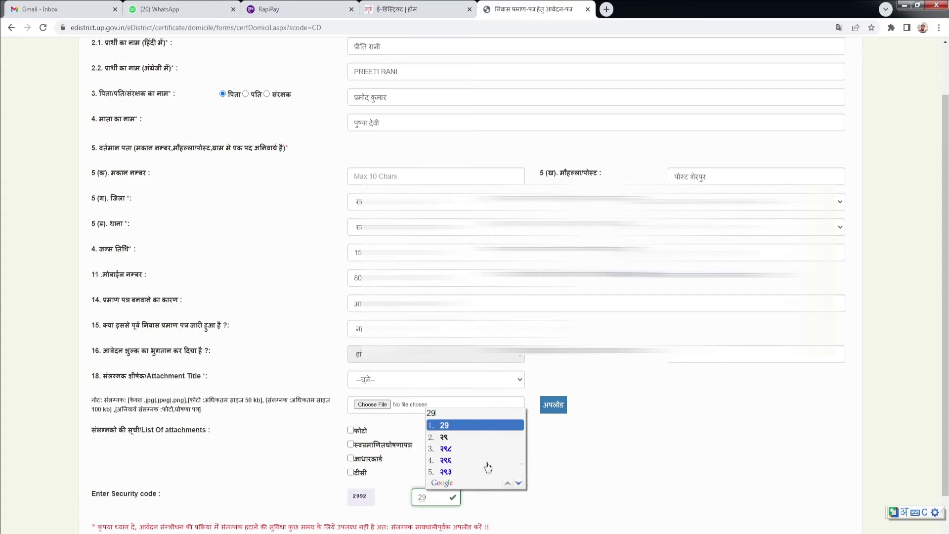
left_click(460, 427)
type("92")
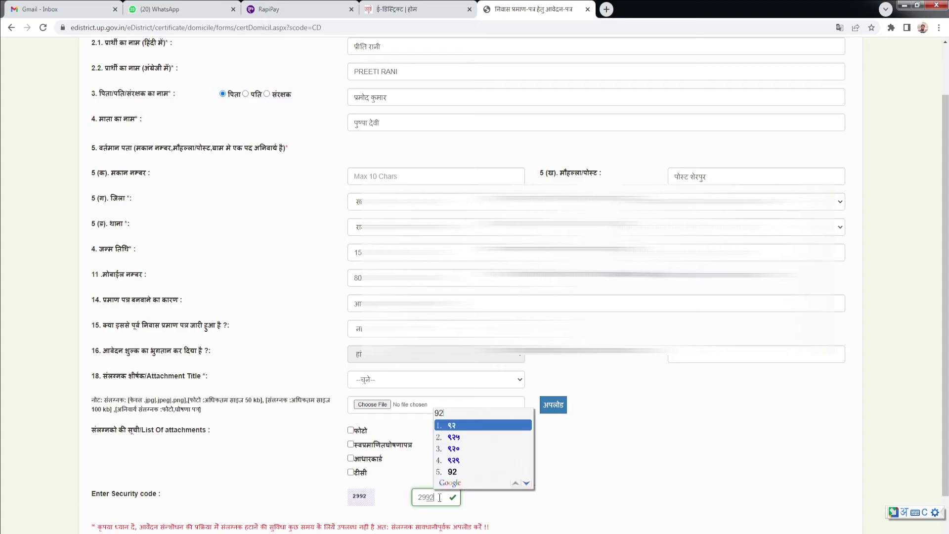
left_click(475, 465)
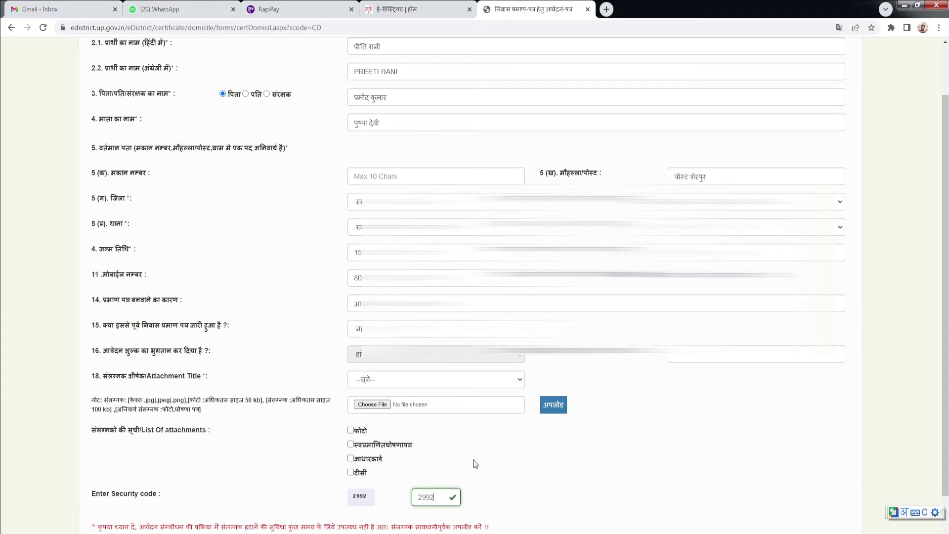
scroll(475, 465, "down", 1)
left_click(460, 517)
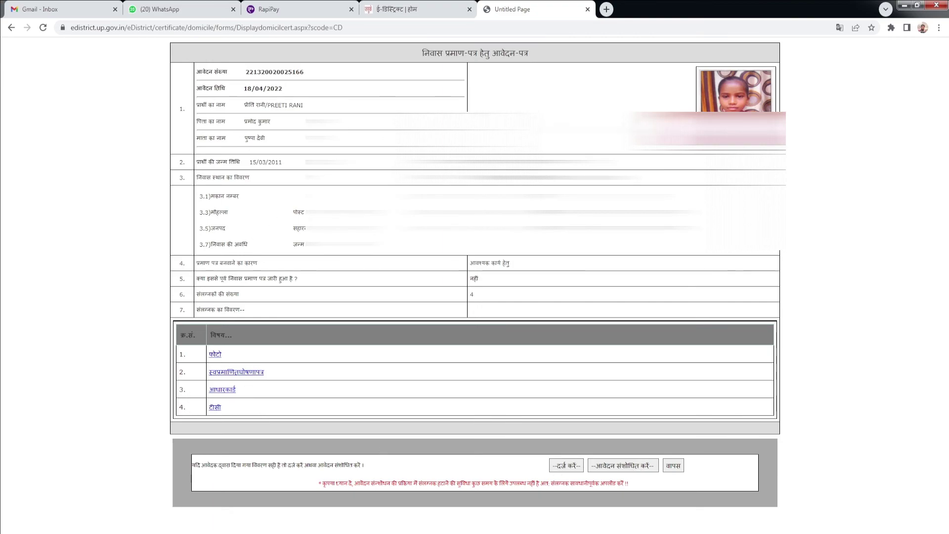
Reopen the previewed domicile application for correction.
left_click(612, 466)
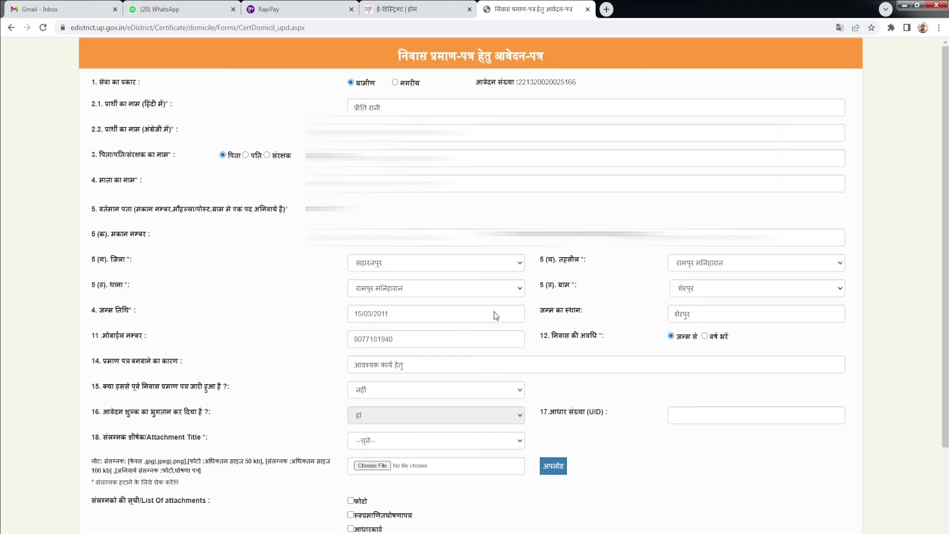